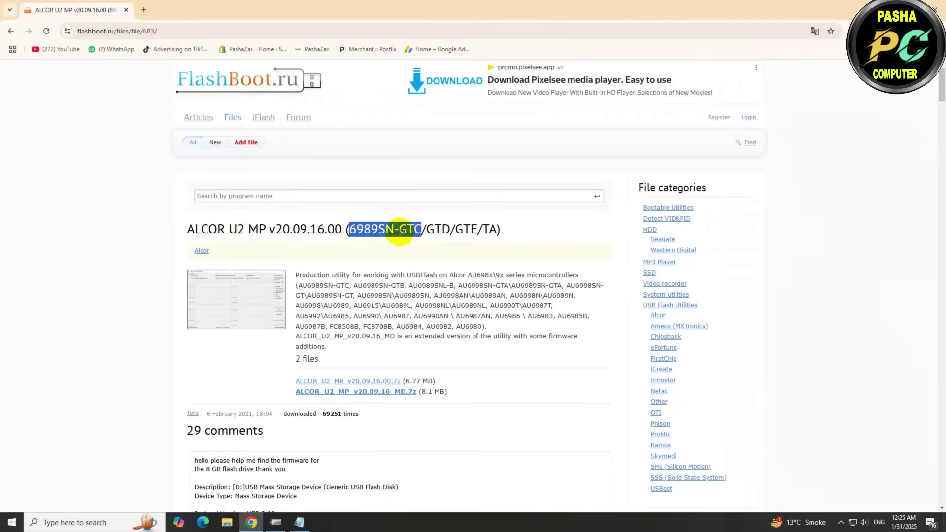
Download the ALCOR U2 MP v20.09.16.00 utility archive from its file page and check its download progress.
drag(176, 231, 224, 229)
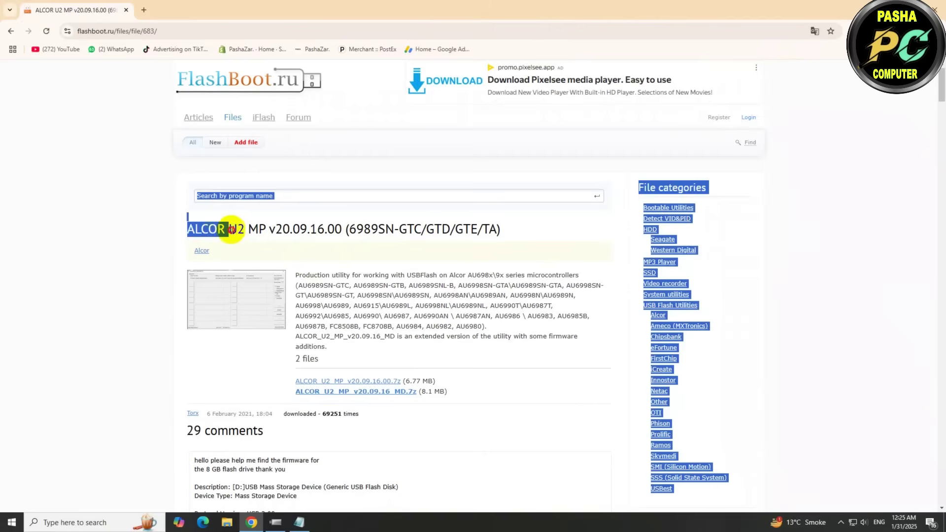
click(416, 259)
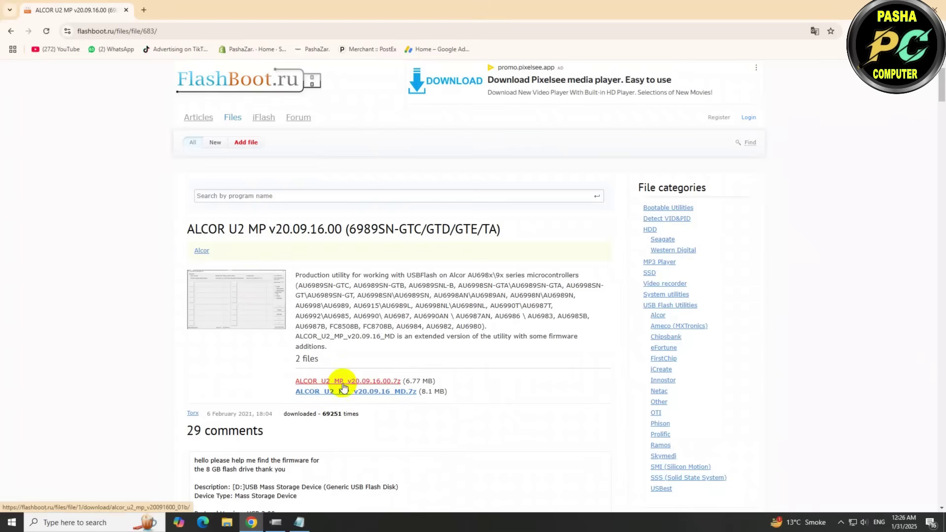
click(381, 390)
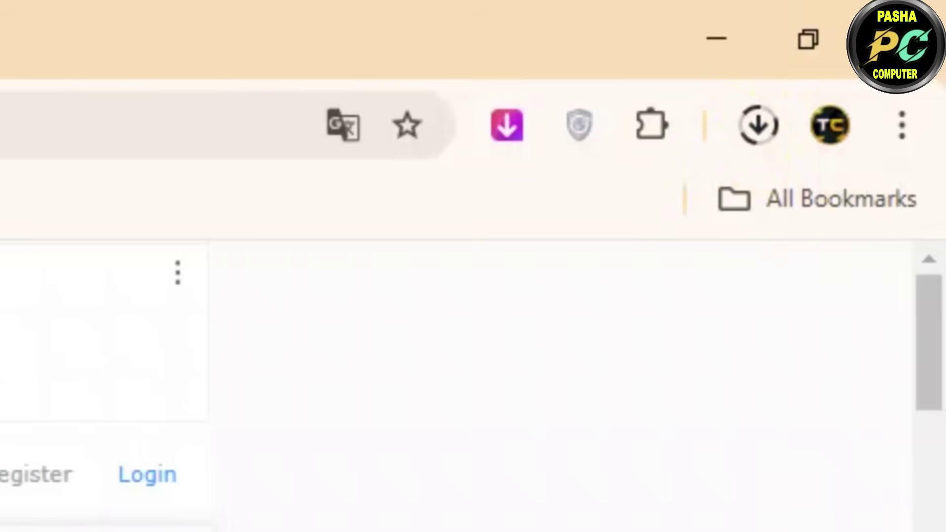
click(770, 133)
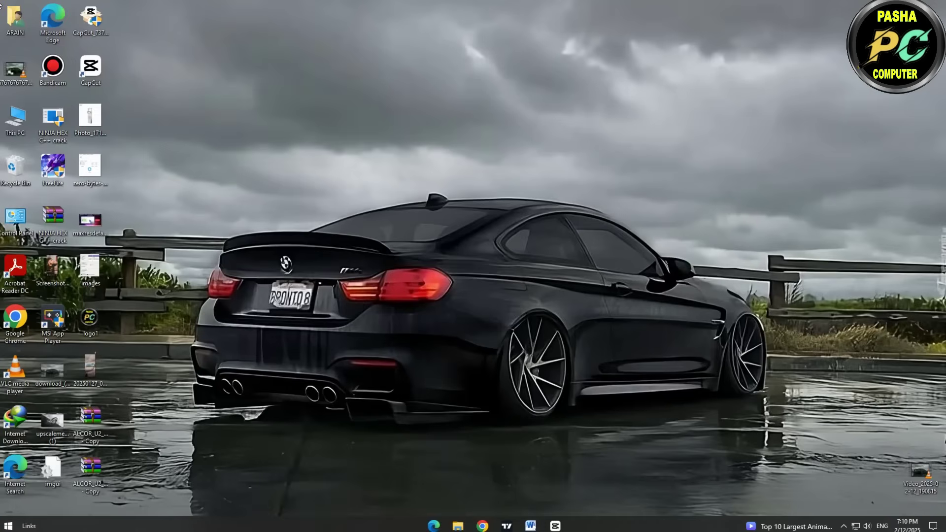
Extract the two ALCOR archives on the desktop.
click(90, 432)
drag(140, 403, 74, 493)
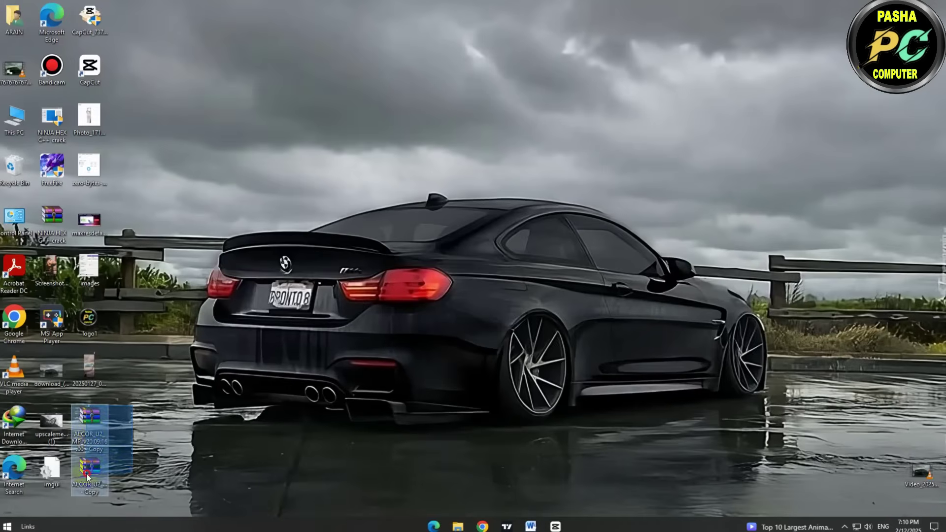
right_click(92, 425)
click(128, 269)
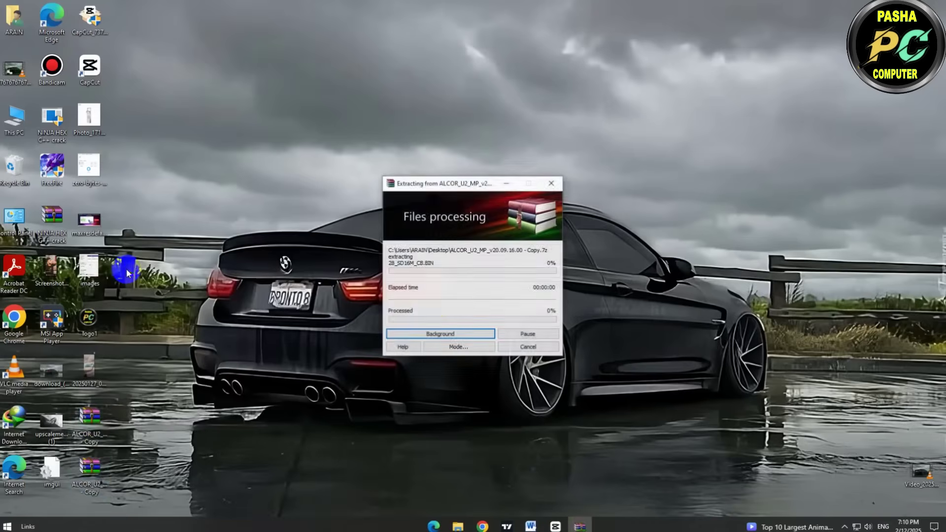
Try AlcorMP from the ALCOR MP_v15.09.15.00 folder in Product mode, and close the utility.
click(127, 19)
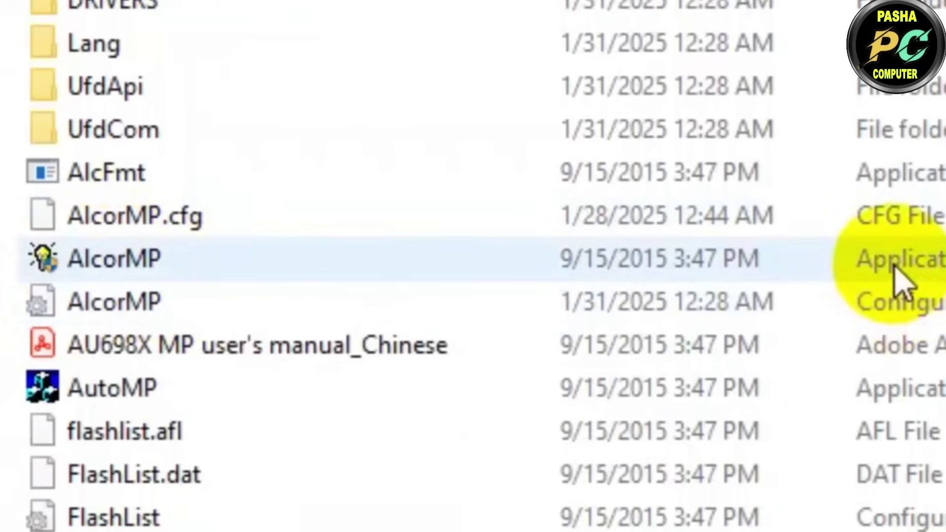
click(162, 260)
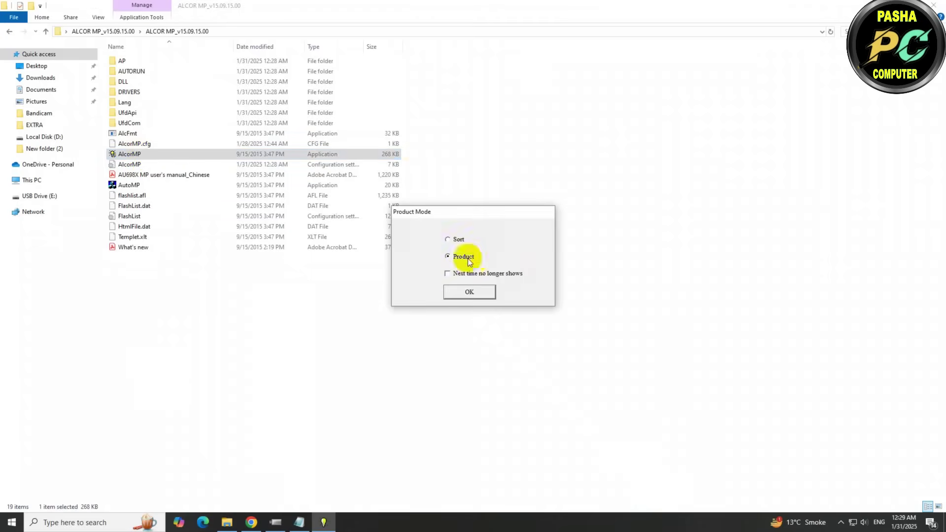
click(475, 297)
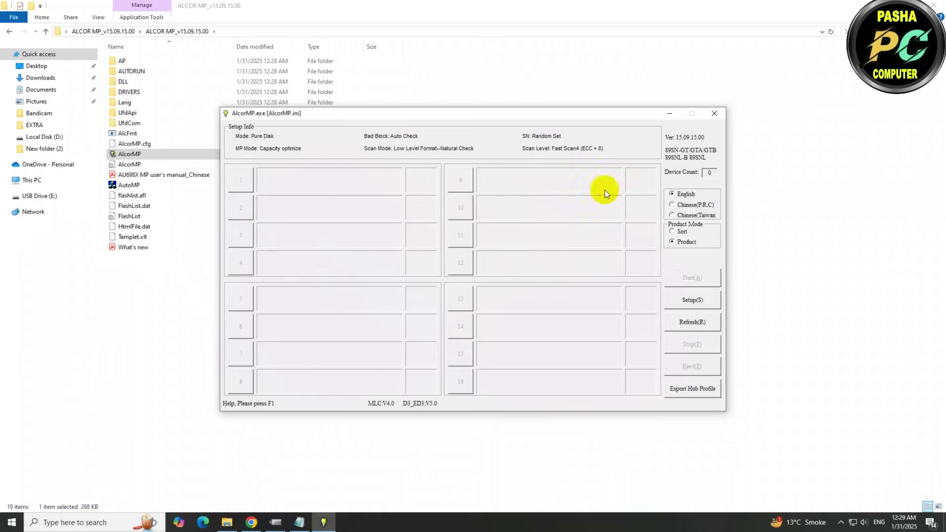
click(714, 114)
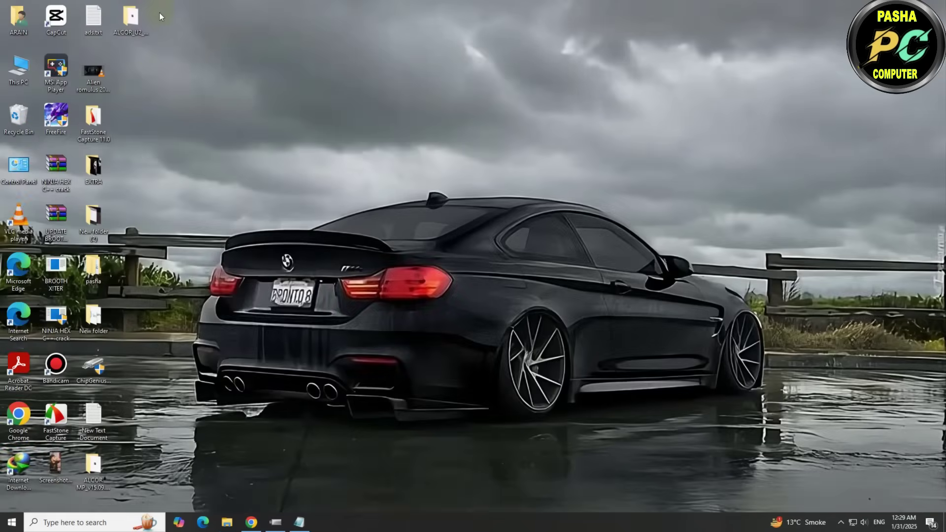
Launch AlcorMP from the inner ALCOR_U2_MP_v20.09.16.00 folder in Sort mode.
double_click(136, 24)
double_click(201, 61)
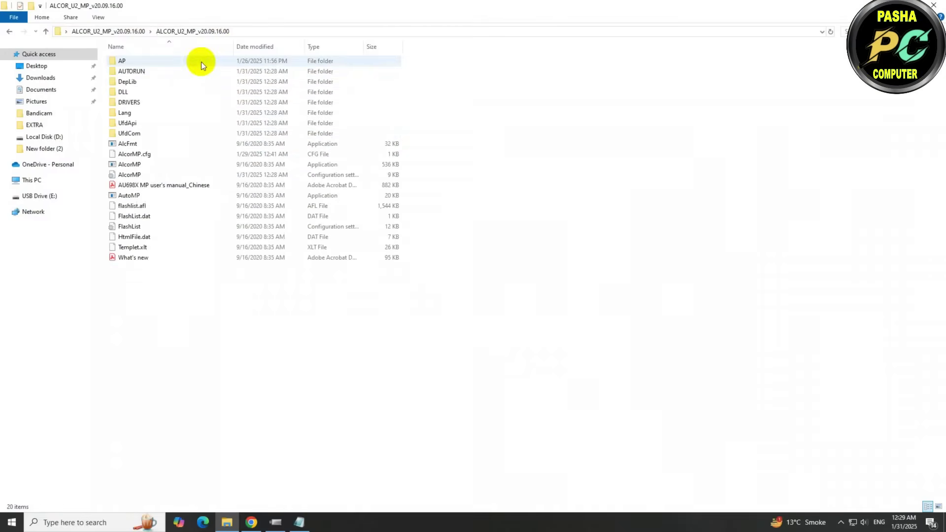
click(248, 164)
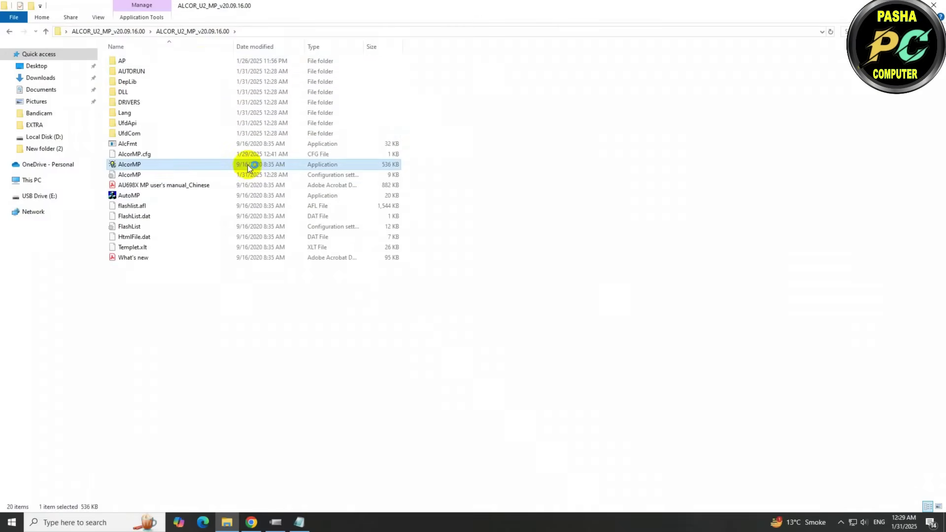
double_click(248, 167)
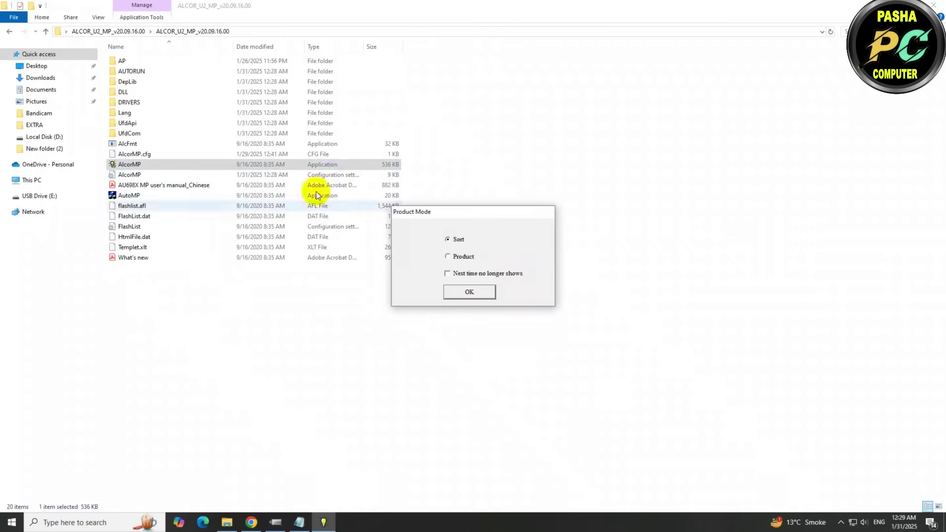
click(457, 290)
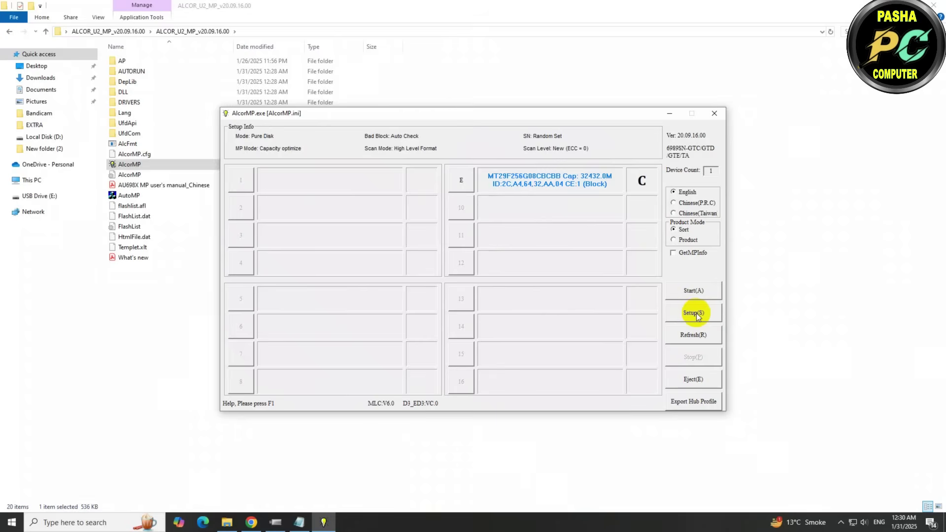
Open the Setup dialog, passing its password prompt with the field left blank.
click(694, 314)
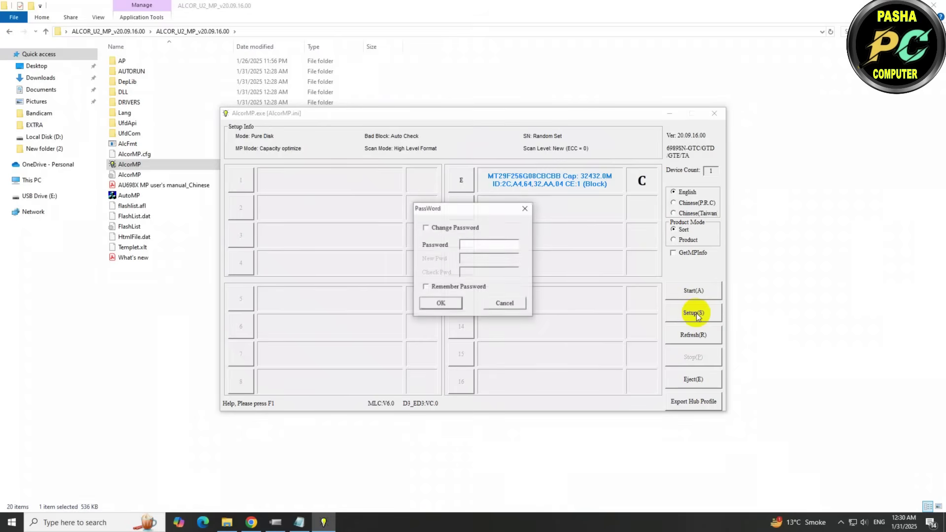
click(444, 303)
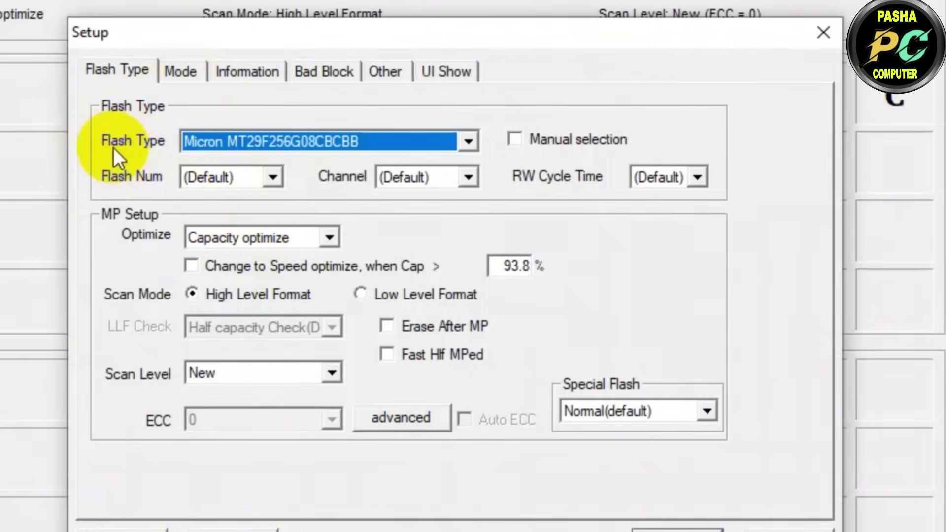
Look through the flash chip models offered for Flash Type, from the Micron entries to the end of the list.
click(413, 141)
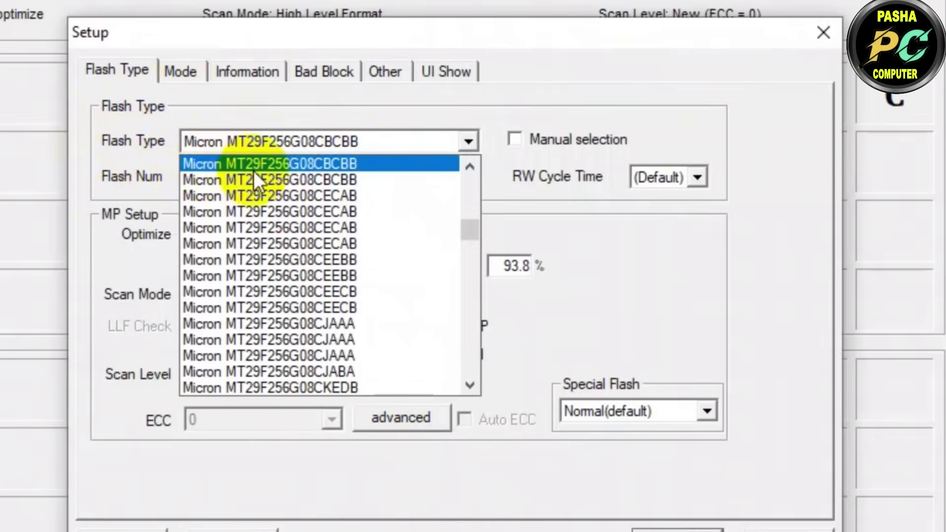
scroll(296, 173, down, 12)
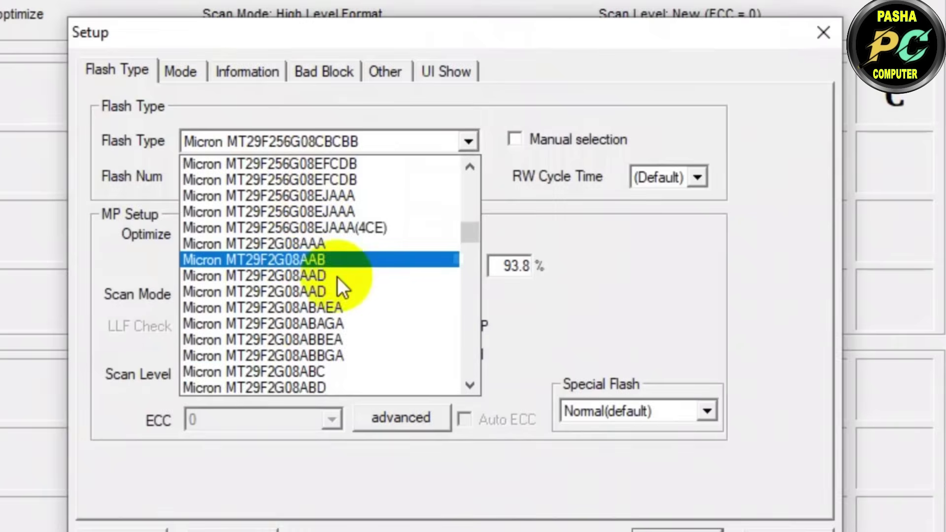
scroll(303, 234, down, 18)
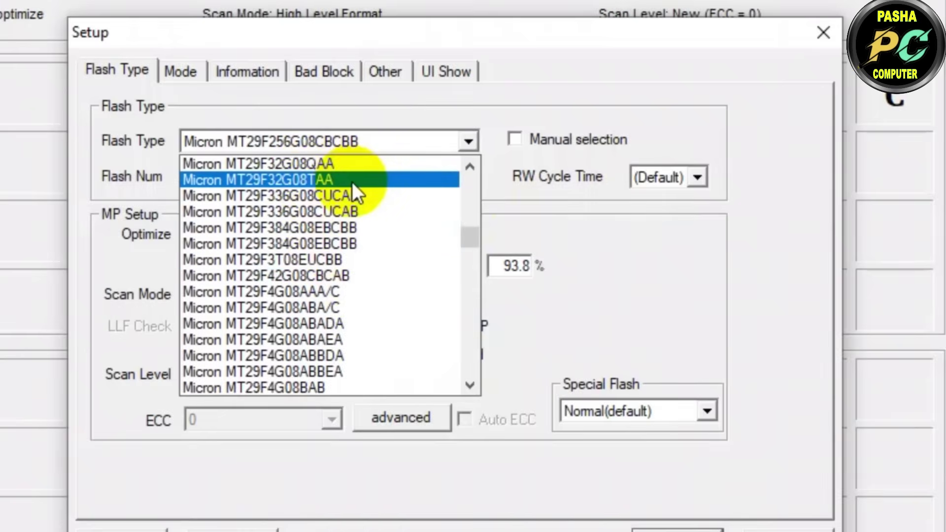
scroll(365, 237, down, 10)
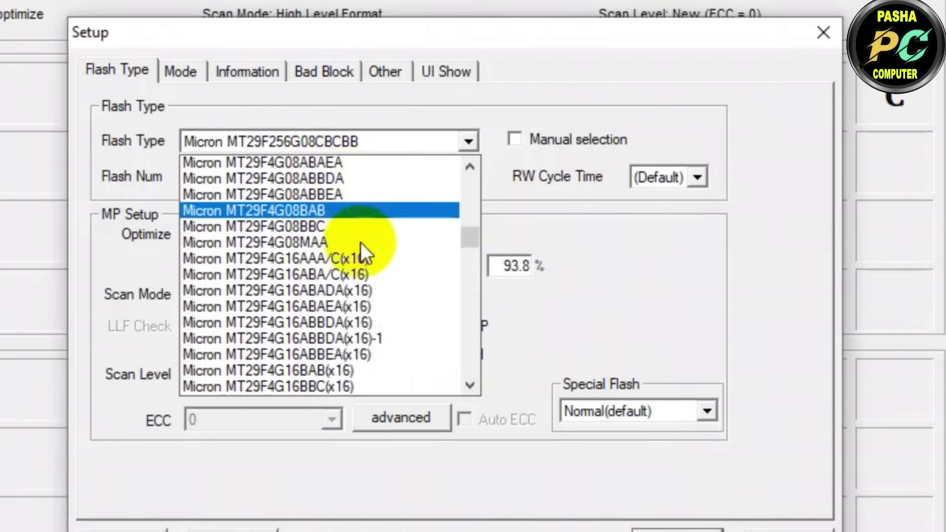
scroll(373, 236, down, 3)
drag(469, 239, 468, 365)
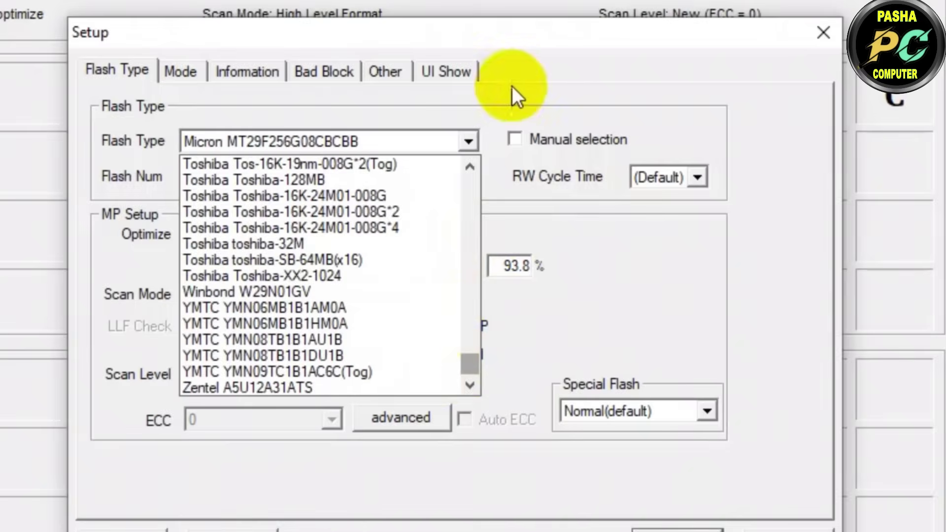
click(477, 120)
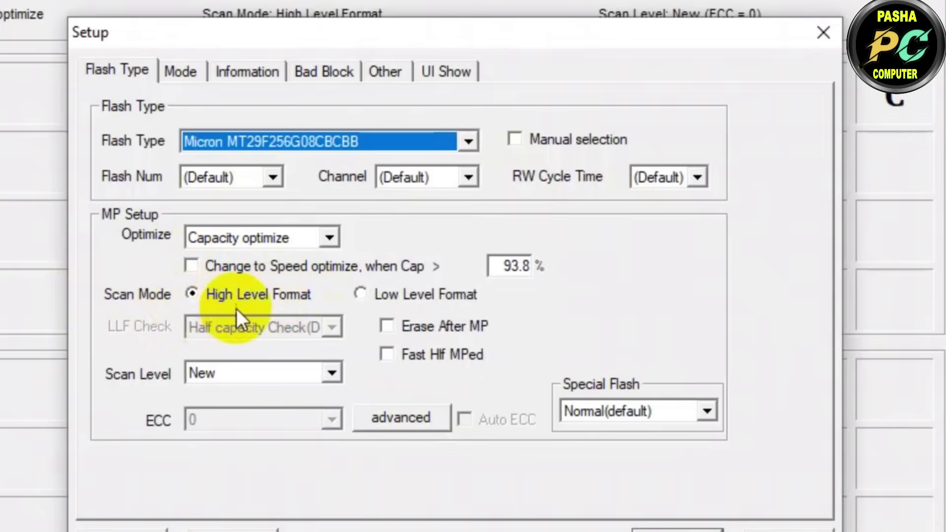
Try the Low Level Format scan mode, return to High Level Format, and look over the Scan Level options.
click(360, 295)
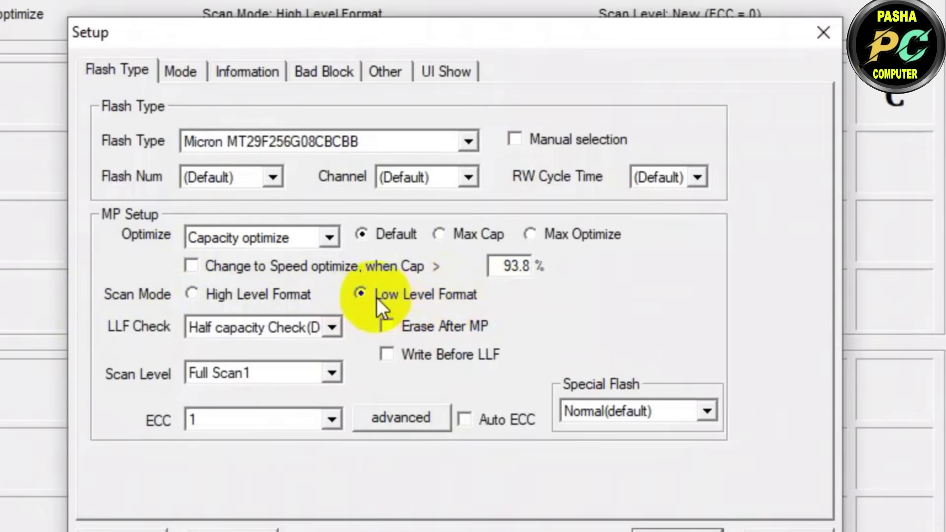
click(197, 296)
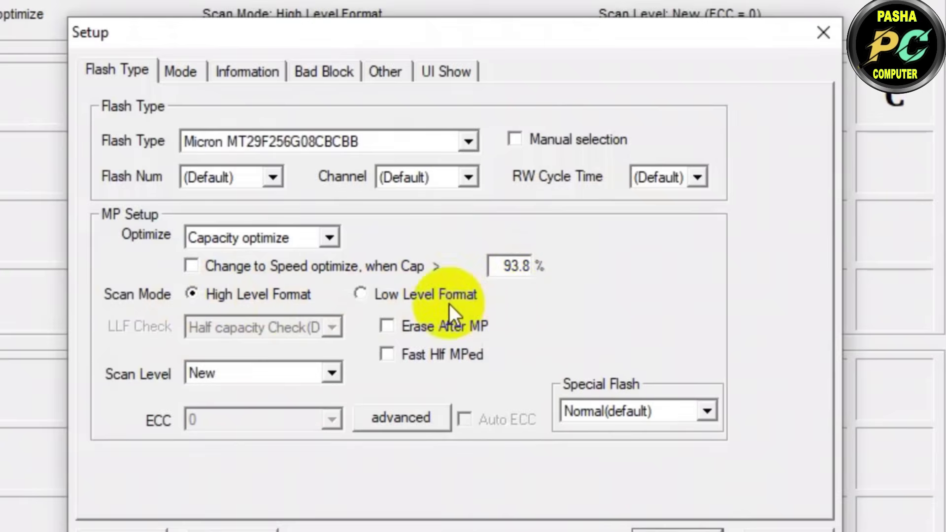
click(305, 377)
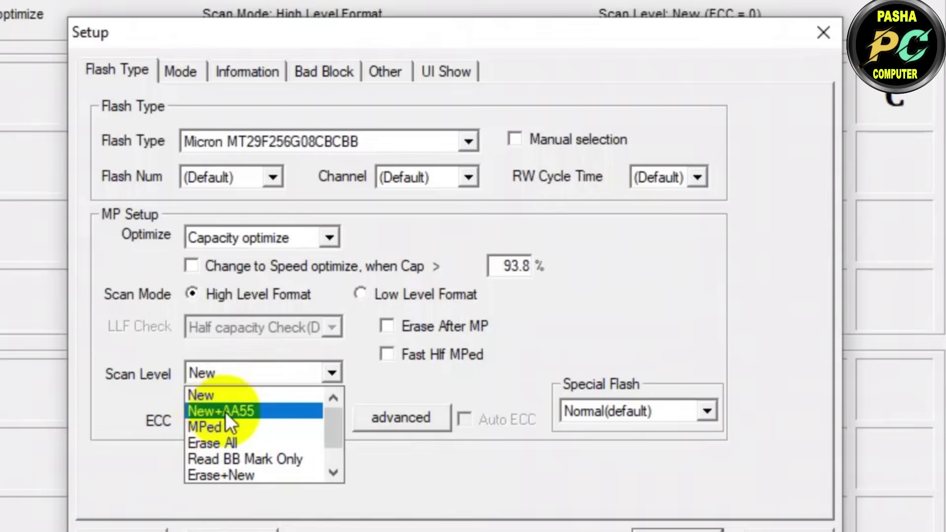
click(325, 374)
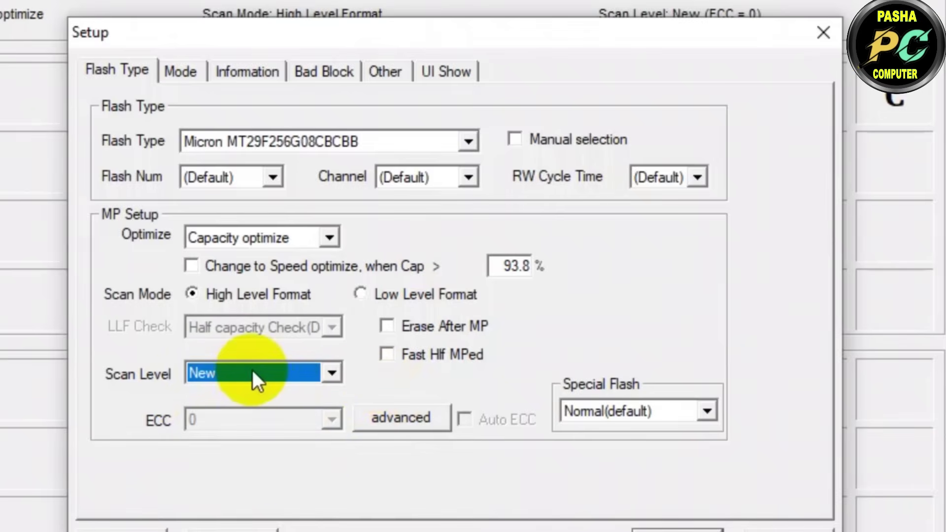
Confirm the setup and start the production process on the detected USB flash drive.
click(180, 71)
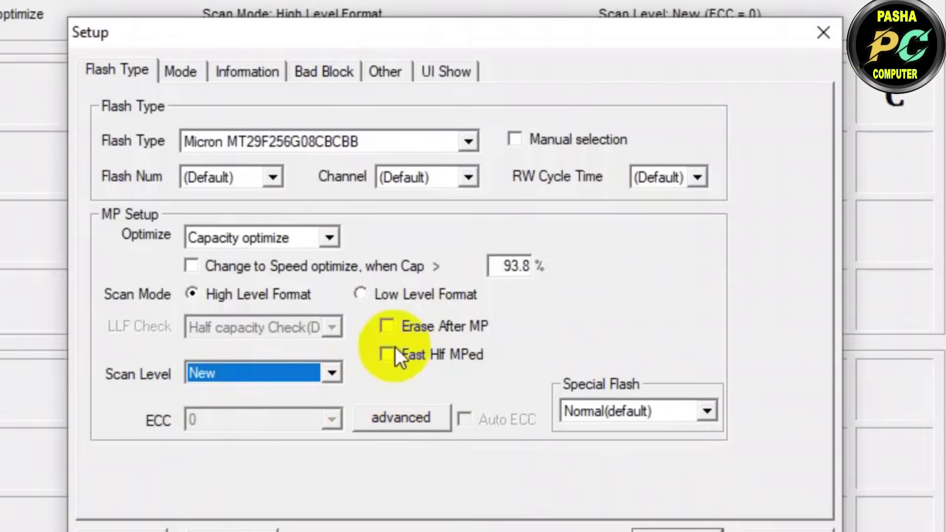
click(665, 526)
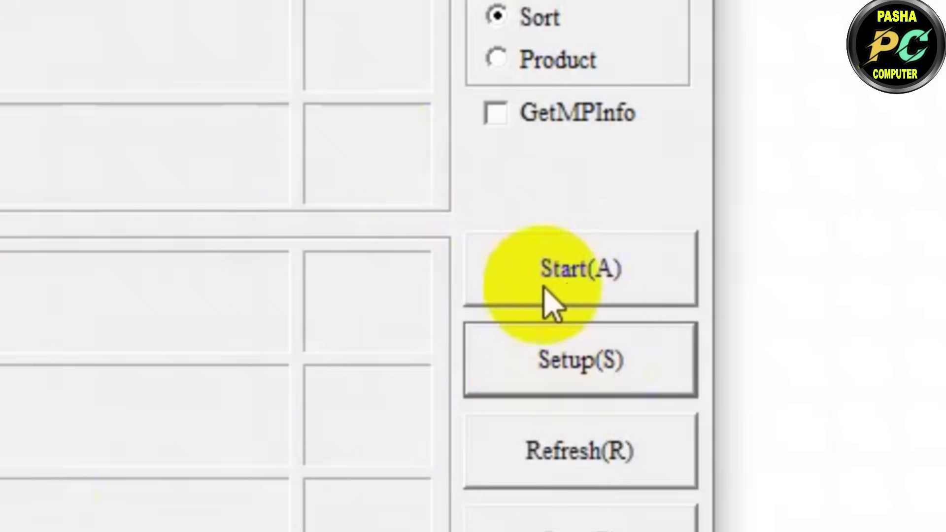
click(561, 269)
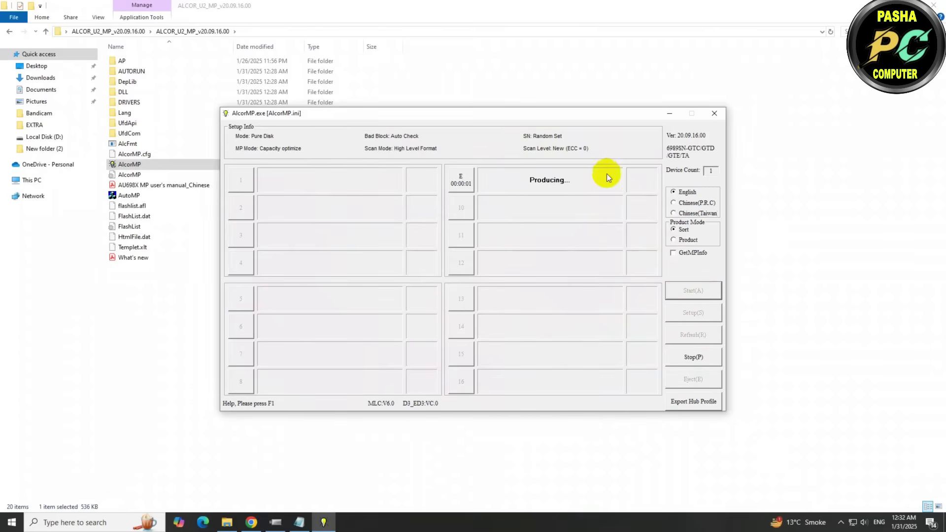